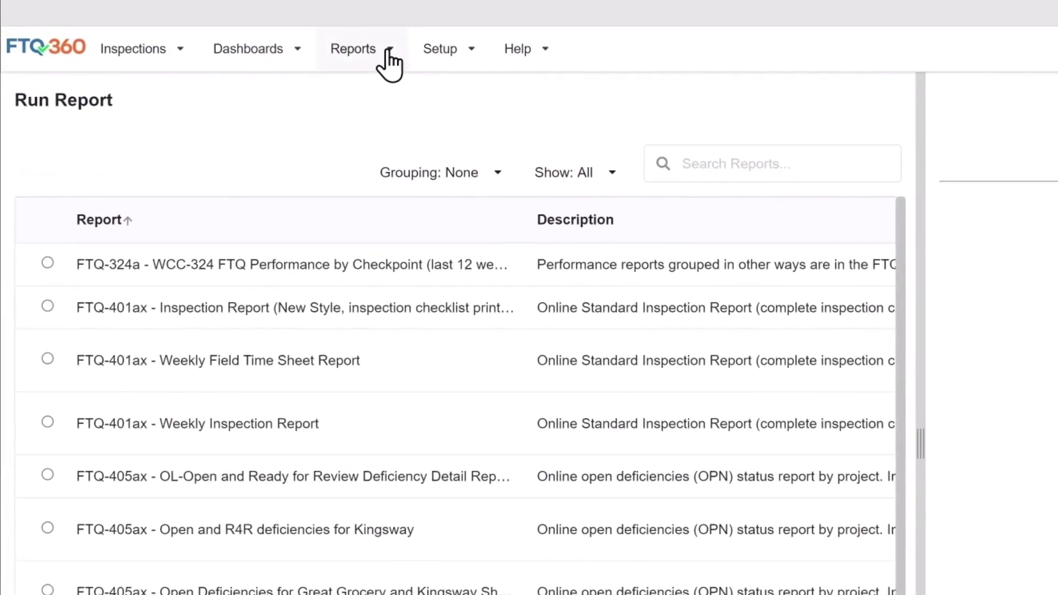
Step: Reload Run Reports Online from the Reports menu to list the 12 available reports
left_click(387, 51)
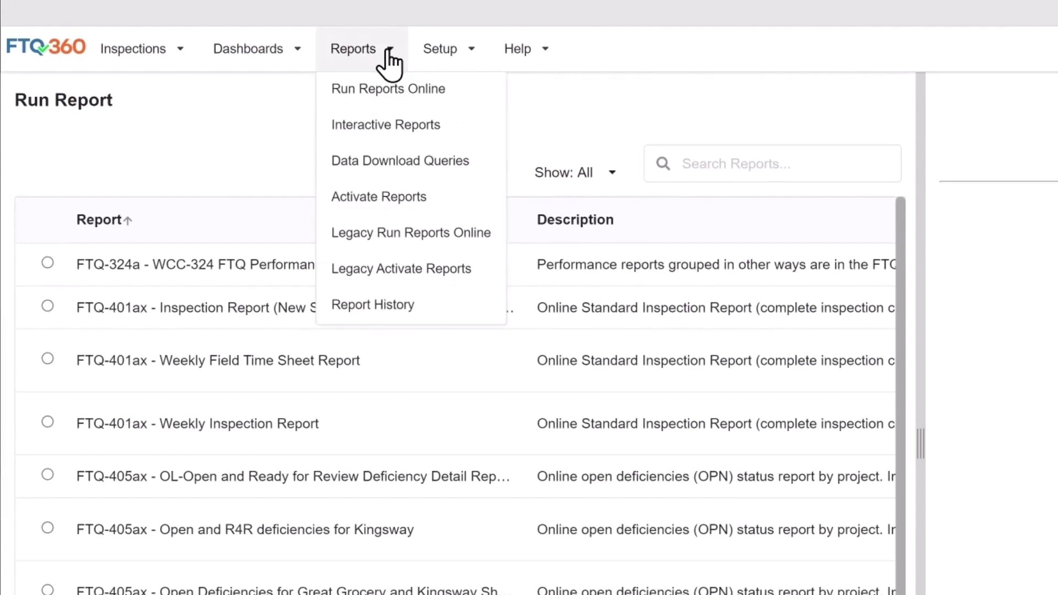
left_click(465, 95)
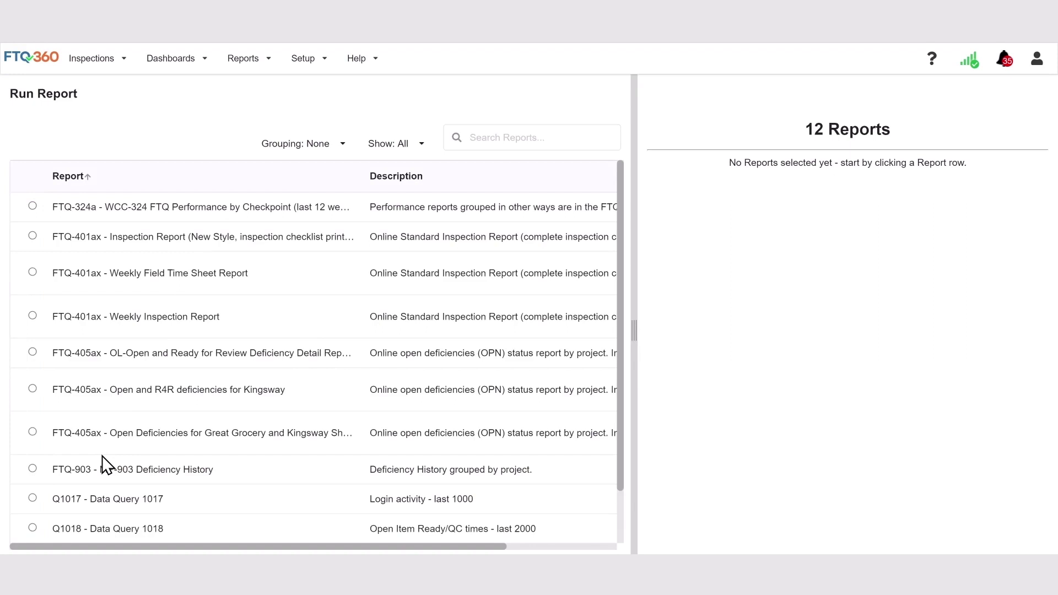
Step: Select the FTQ-405ax Open and Ready for Review report and open its Projects / Phases filter
left_click(33, 352)
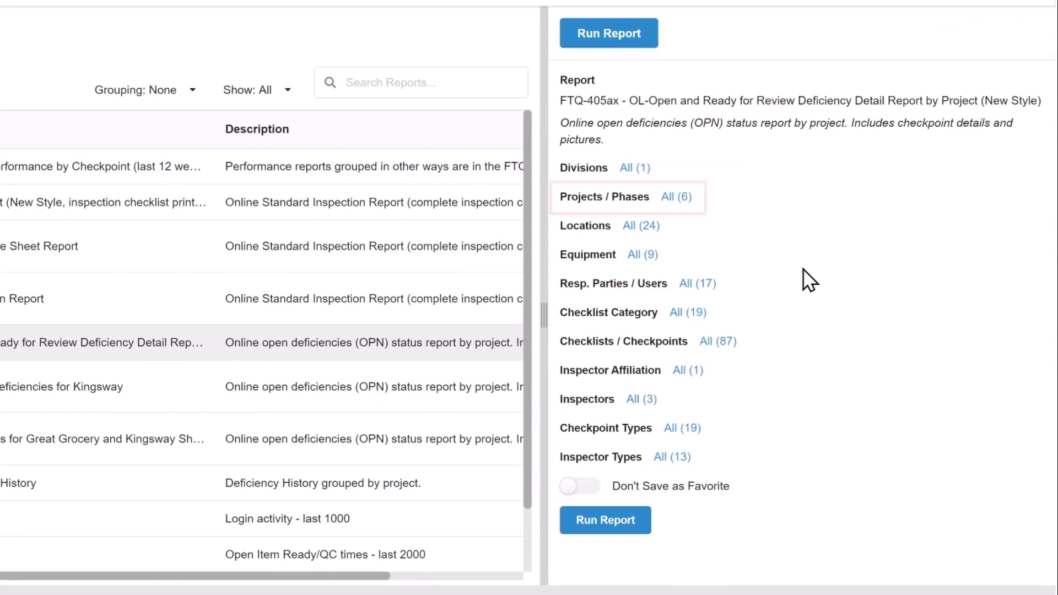
left_click(675, 198)
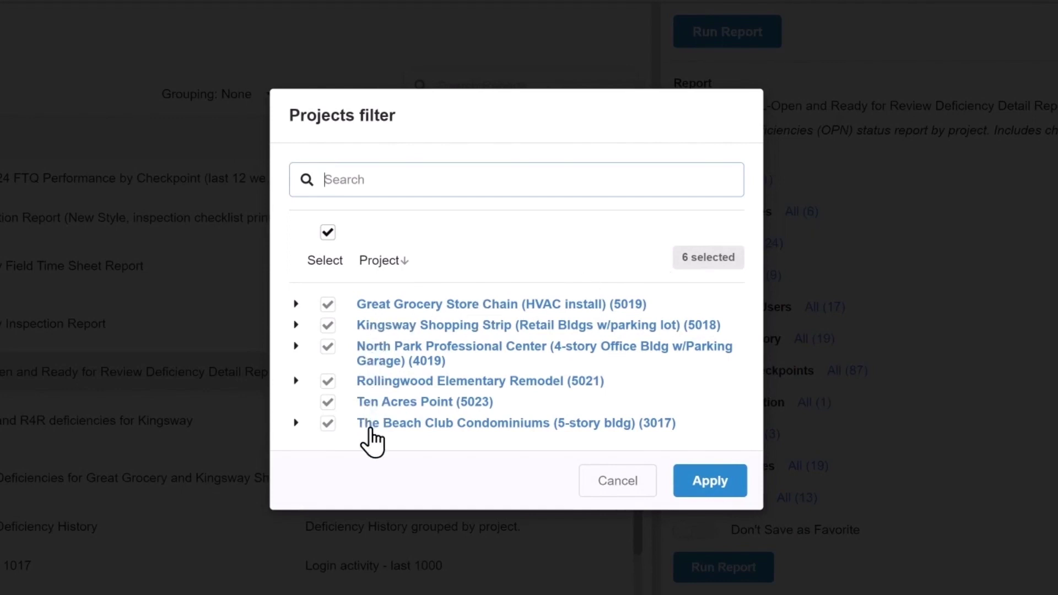
Step: Uncheck North Park, Rollingwood, Ten Acres and Beach Club, leaving Great Grocery and Kingsway, and apply
left_click(328, 347)
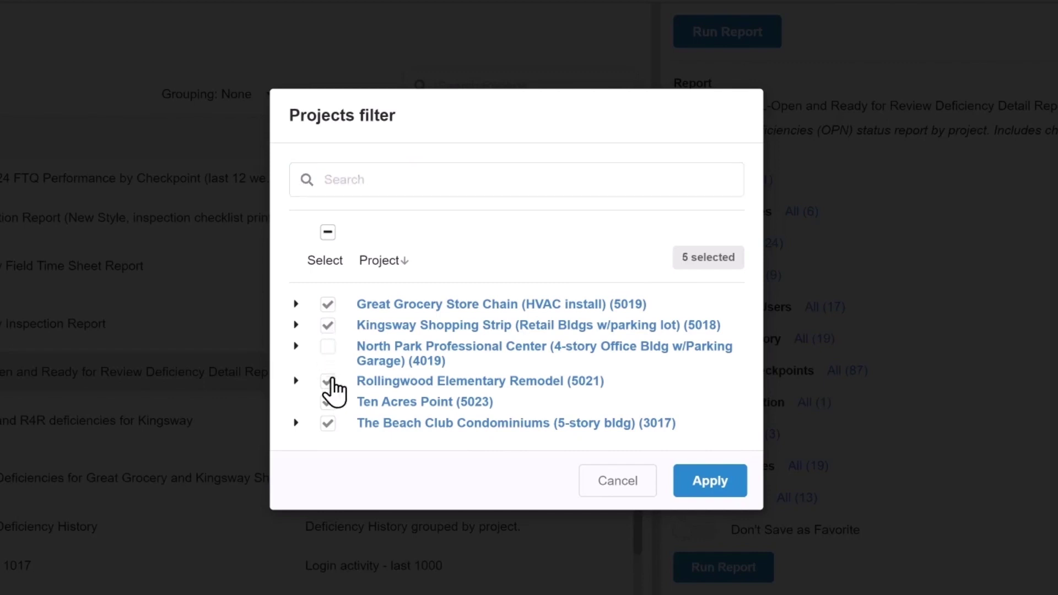
left_click(328, 382)
left_click(328, 402)
left_click(328, 423)
left_click(708, 482)
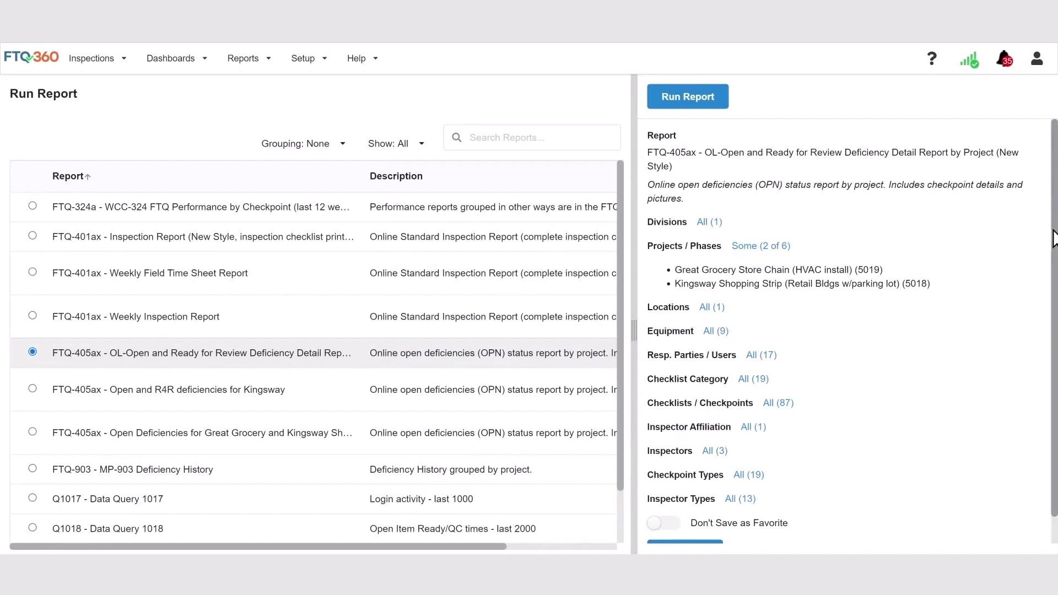
Step: Run the two-project FTQ-405ax deficiency report from the bottom Run Report button
scroll(1053, 237, "down", 2)
scroll(851, 331, "down", 1)
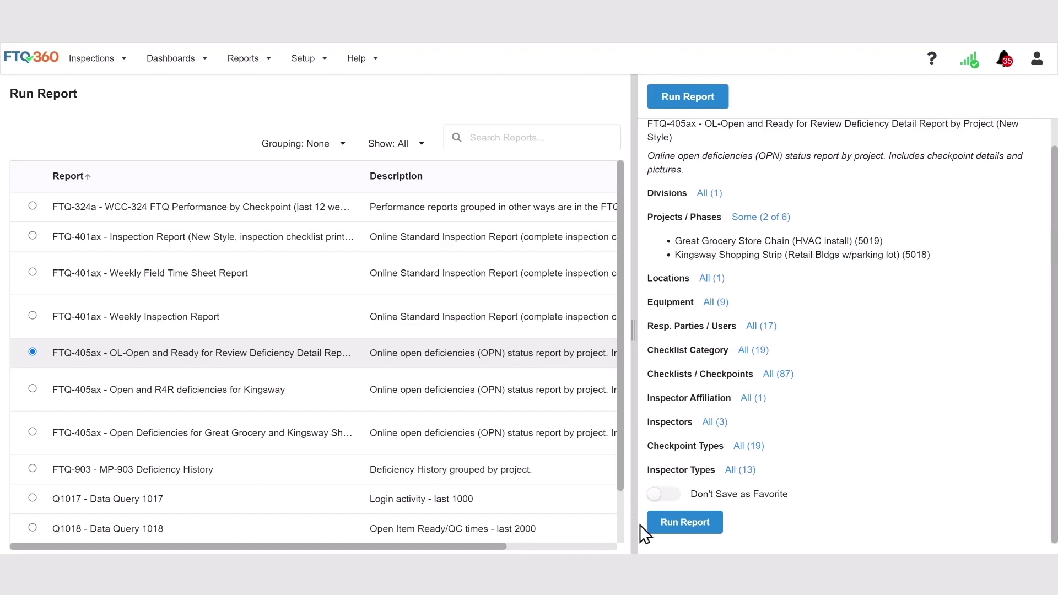
left_click(685, 525)
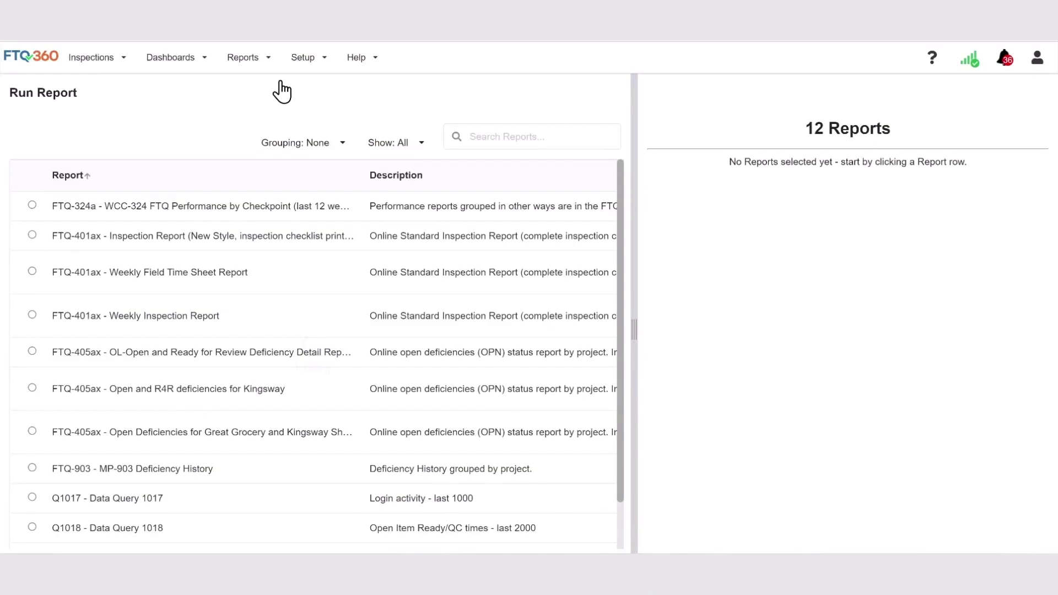
Step: Reselect FTQ-405ax, save it as favorite 'New Favorite Report', and queue it to run
left_click(32, 351)
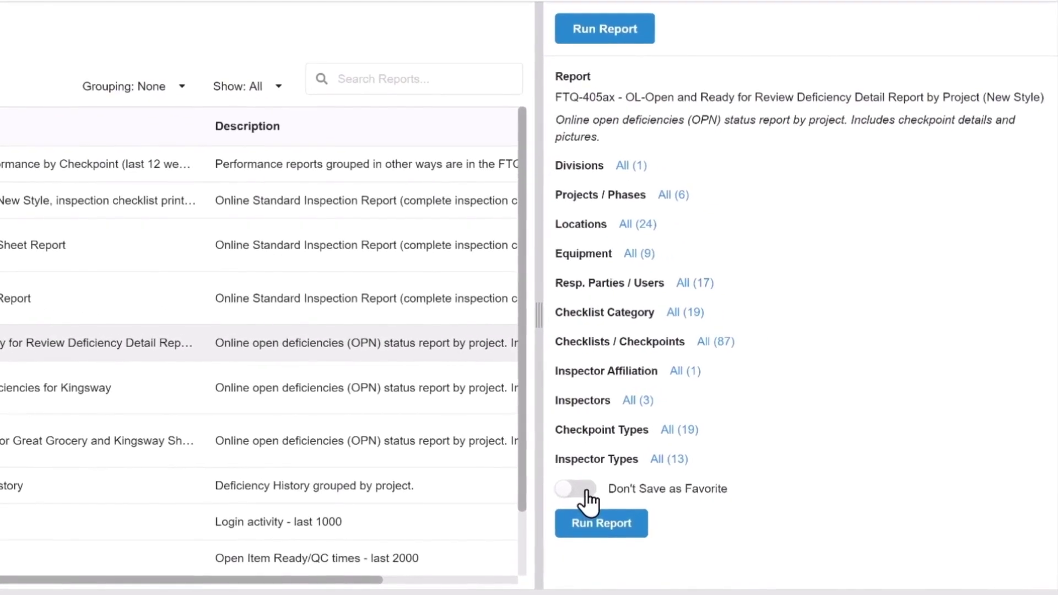
left_click(665, 471)
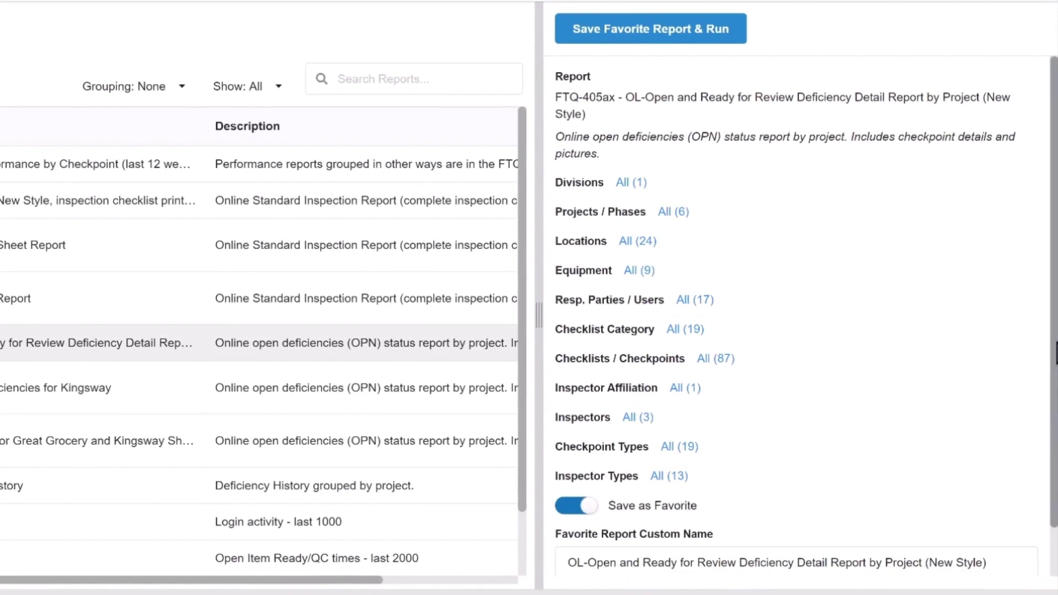
scroll(1053, 355, "down", 1)
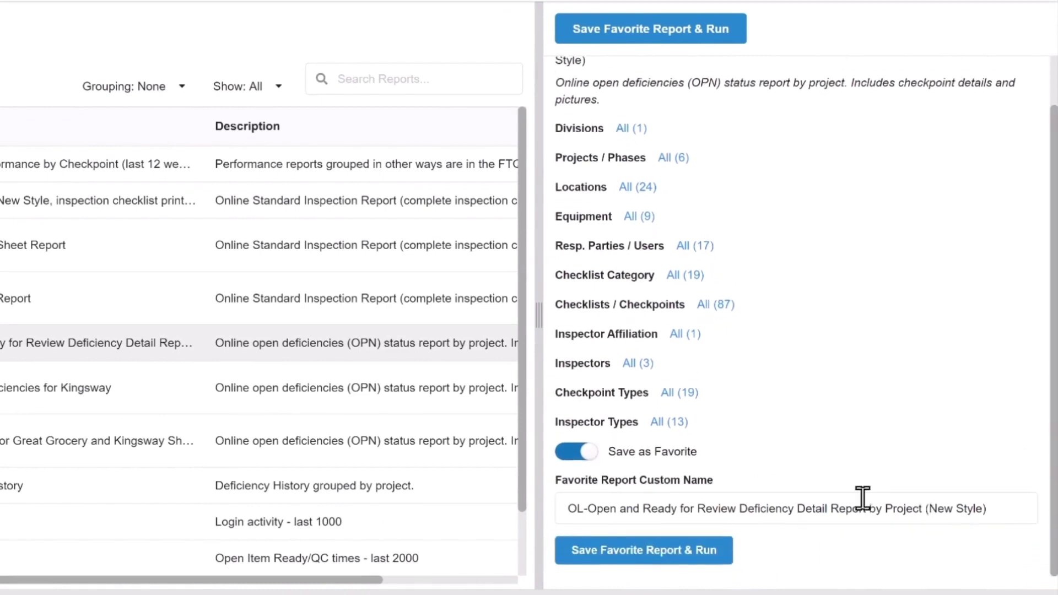
left_click_drag(562, 509, 1000, 513)
type("New Favorite Report")
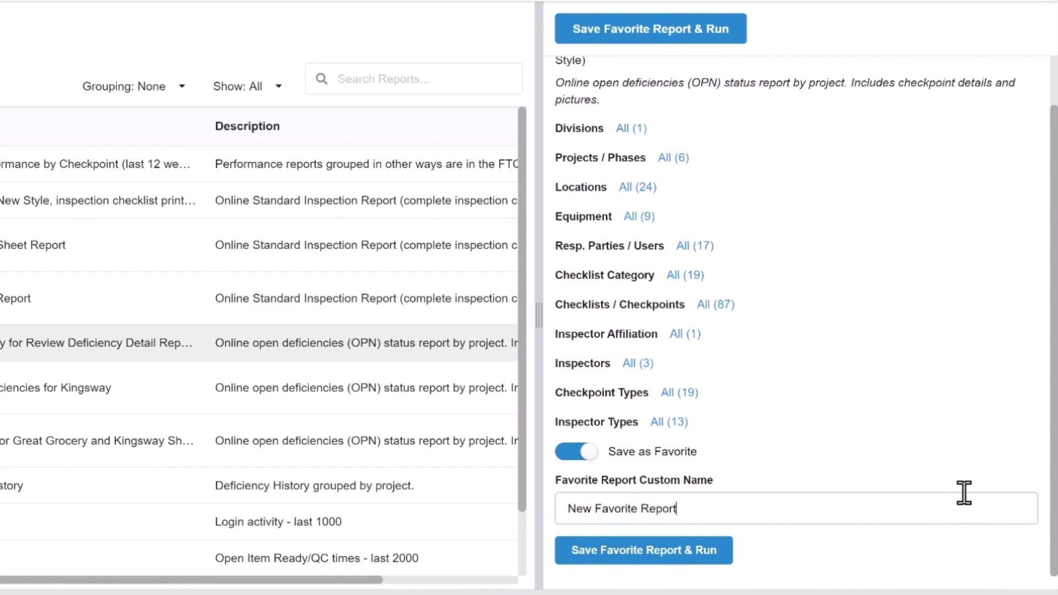
left_click(651, 553)
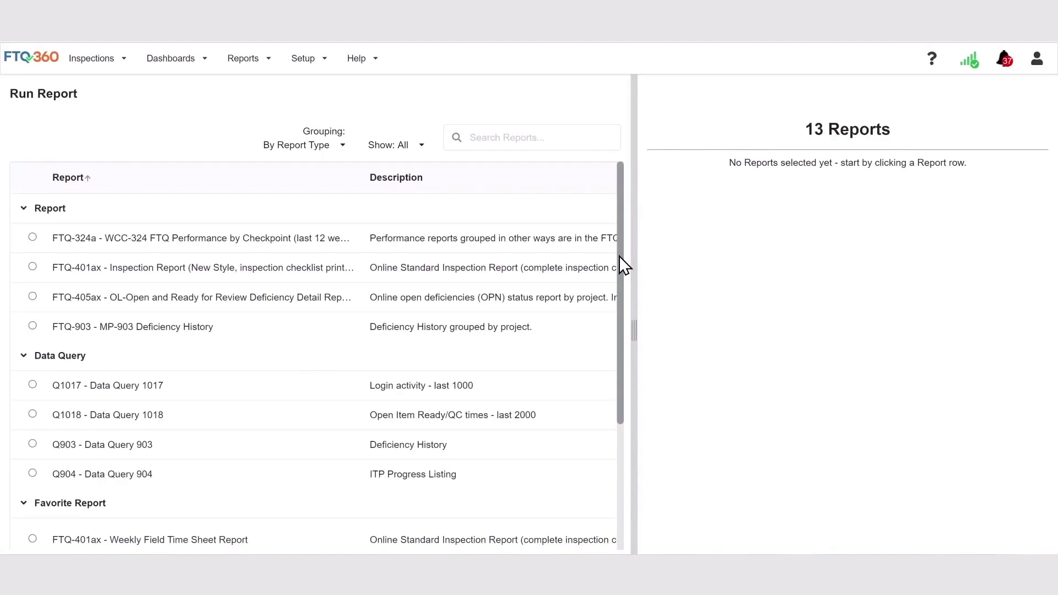
Step: Find and load the saved FTQ-405ax - New Favorite Report in the Run Report list
left_click_drag(619, 256, 597, 401)
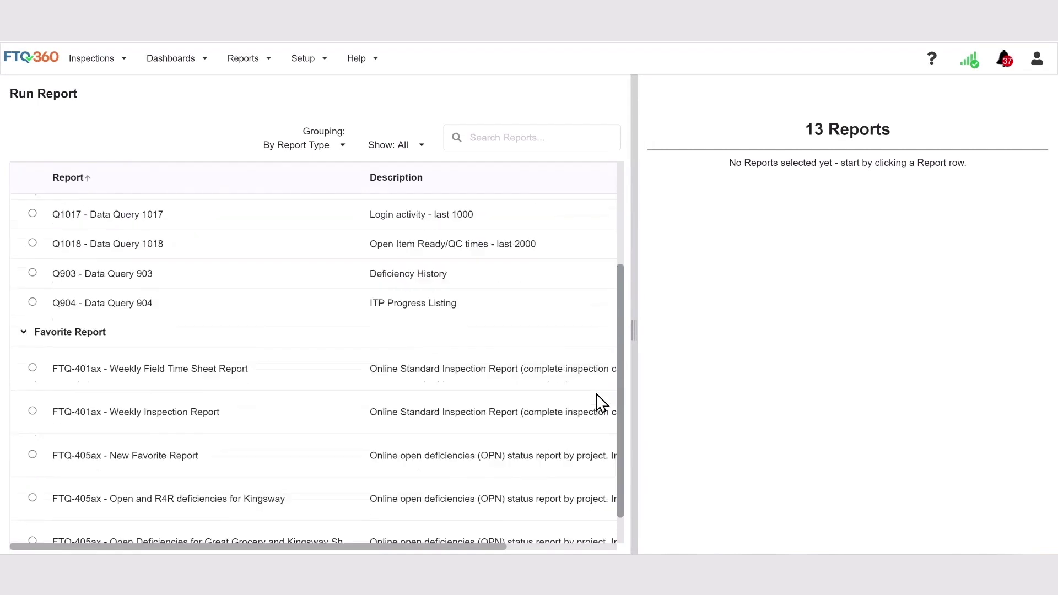
left_click(32, 434)
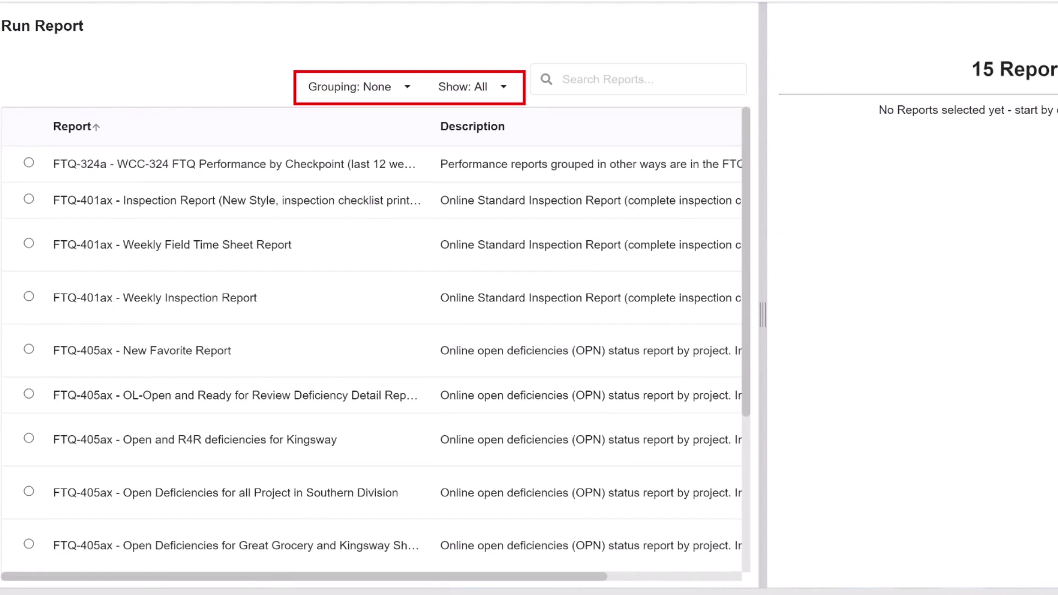
Step: Set the report list Grouping to By Report Type and Show to Favorites
left_click(407, 86)
left_click(425, 135)
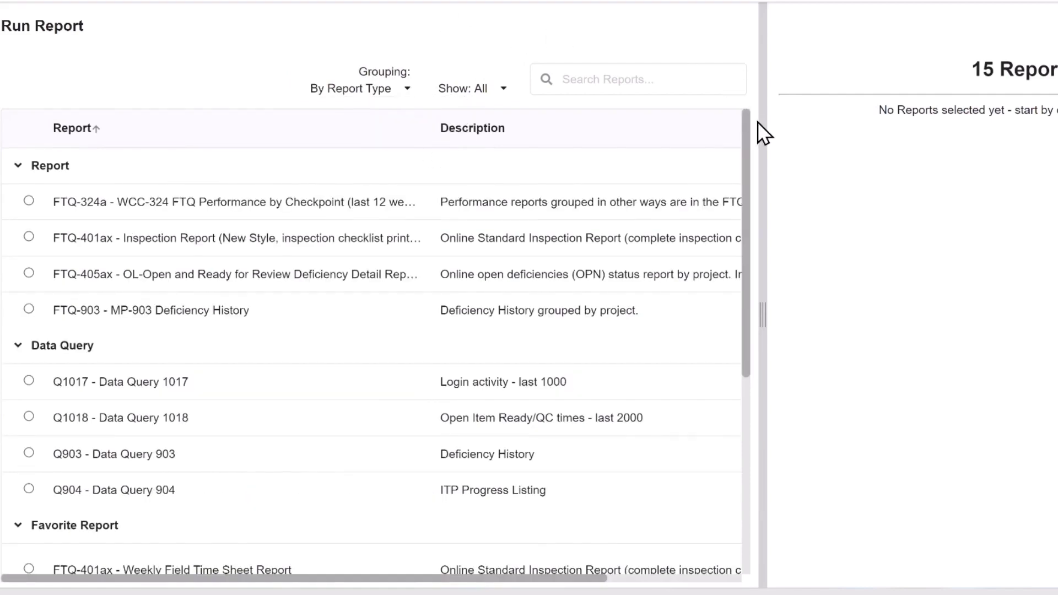
mouse_move(747, 137)
left_mouse_down()
mouse_move(749, 190)
mouse_move(745, 137)
left_mouse_up()
left_click(503, 90)
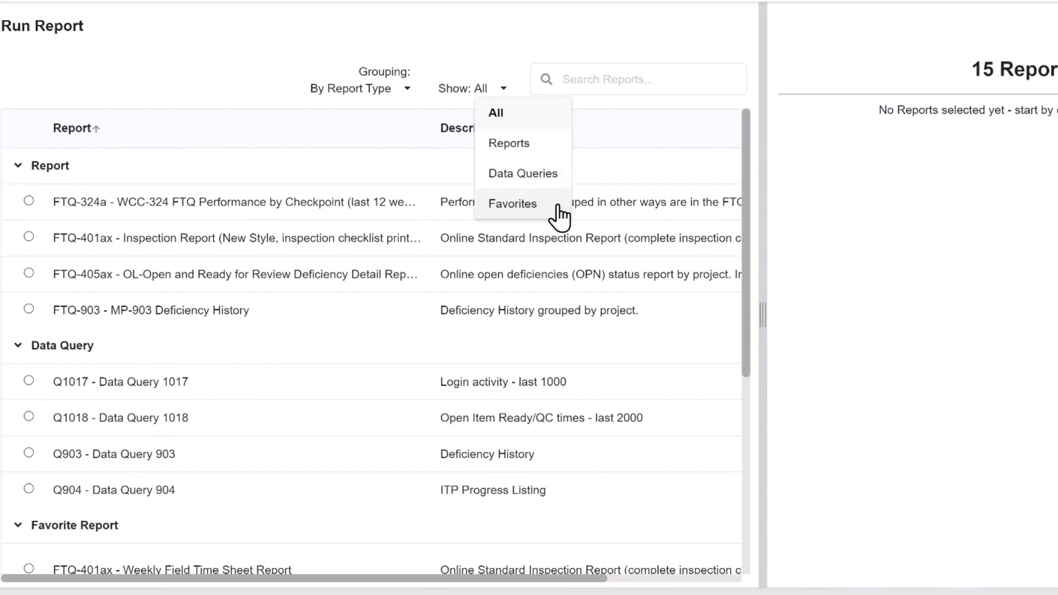
left_click(529, 207)
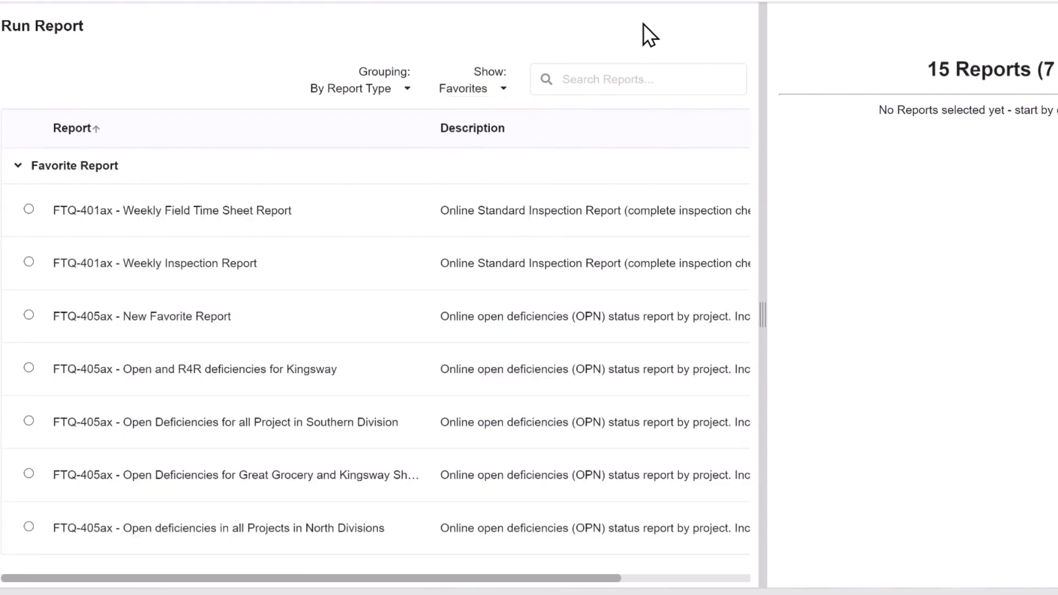
Step: Search the report list for 'Def' and switch Show back to All
left_click(575, 81)
type("De")
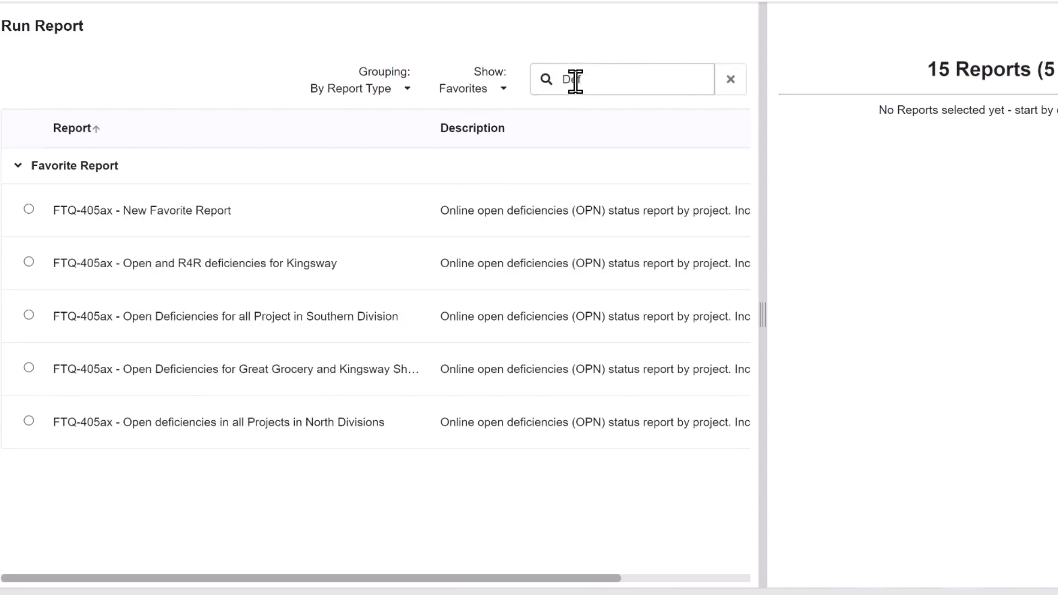
type("f")
left_click(502, 89)
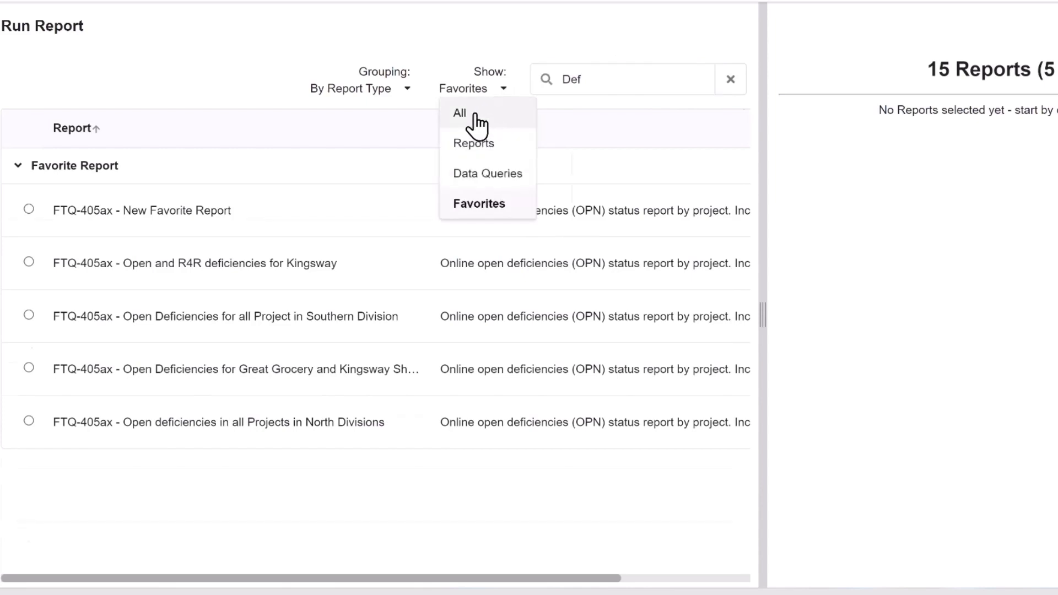
left_click(475, 115)
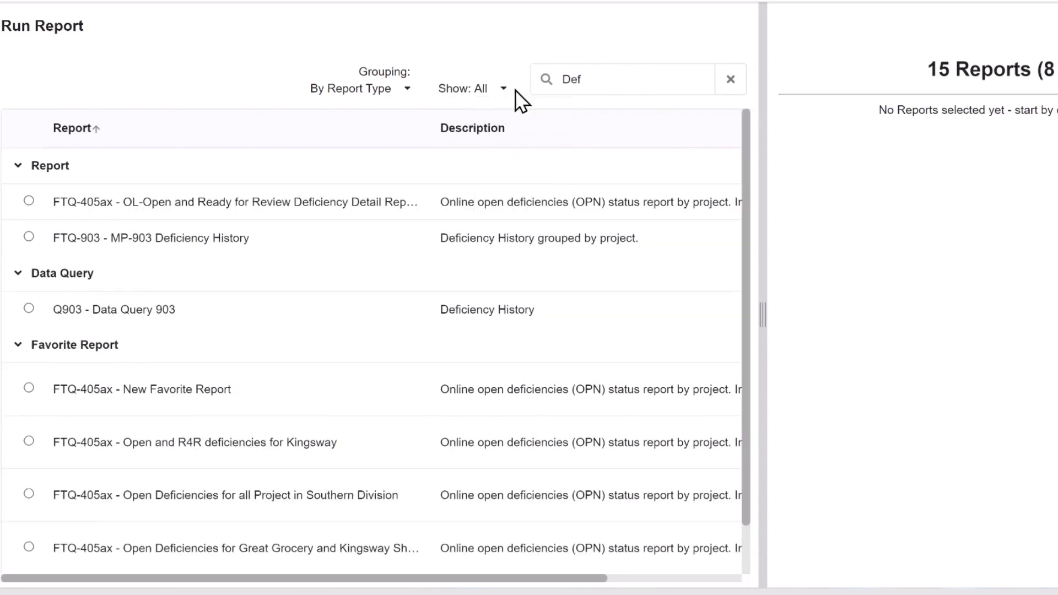
left_click(588, 78)
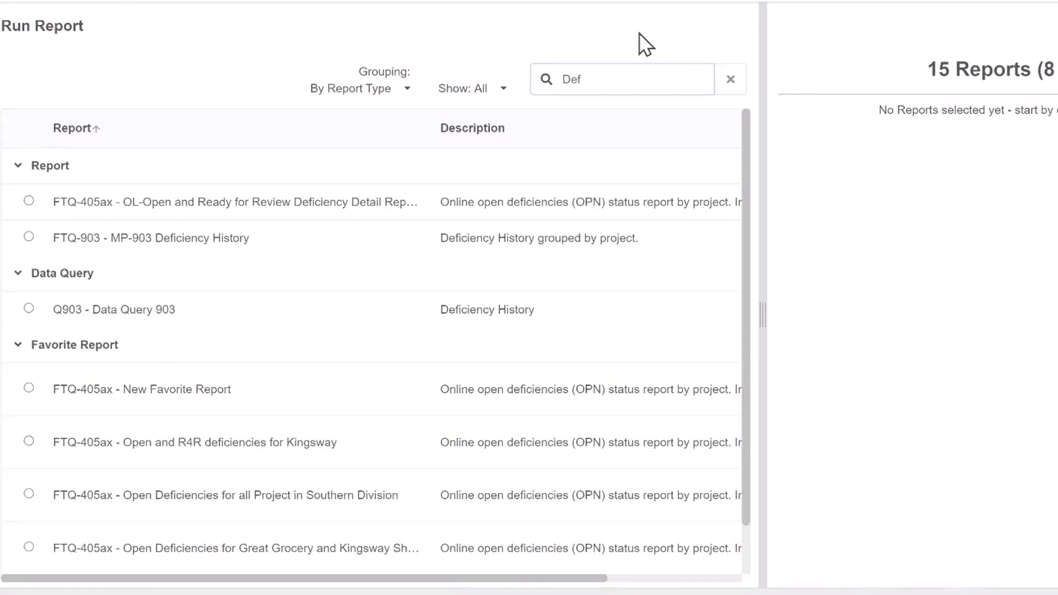
Step: Search Activate Reports for '1029' and make Q1029 - Data Query 1029 available online
left_click(505, 140)
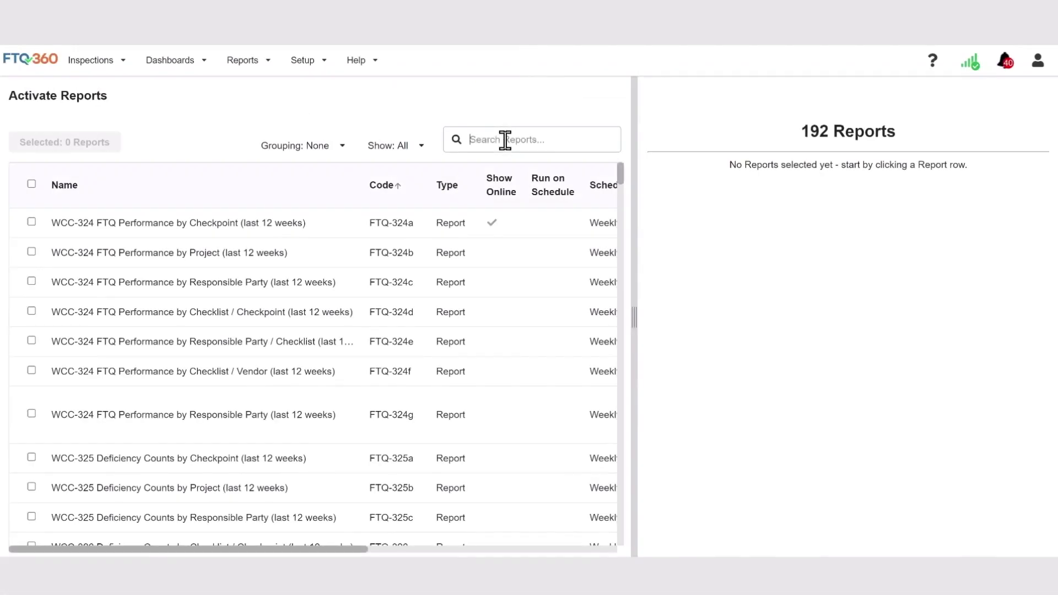
type("1029")
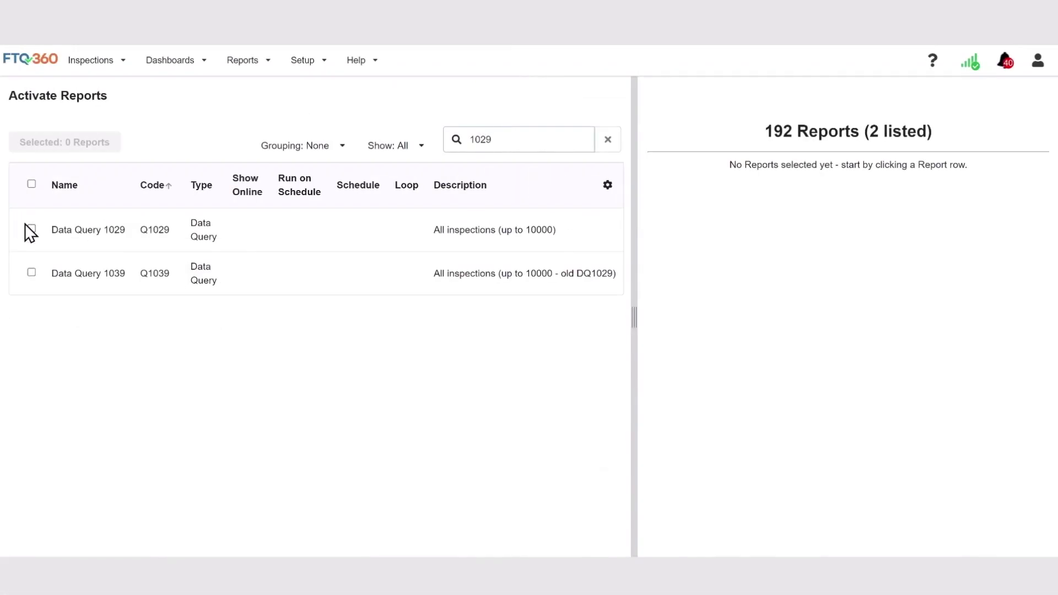
left_click(32, 229)
left_click(668, 193)
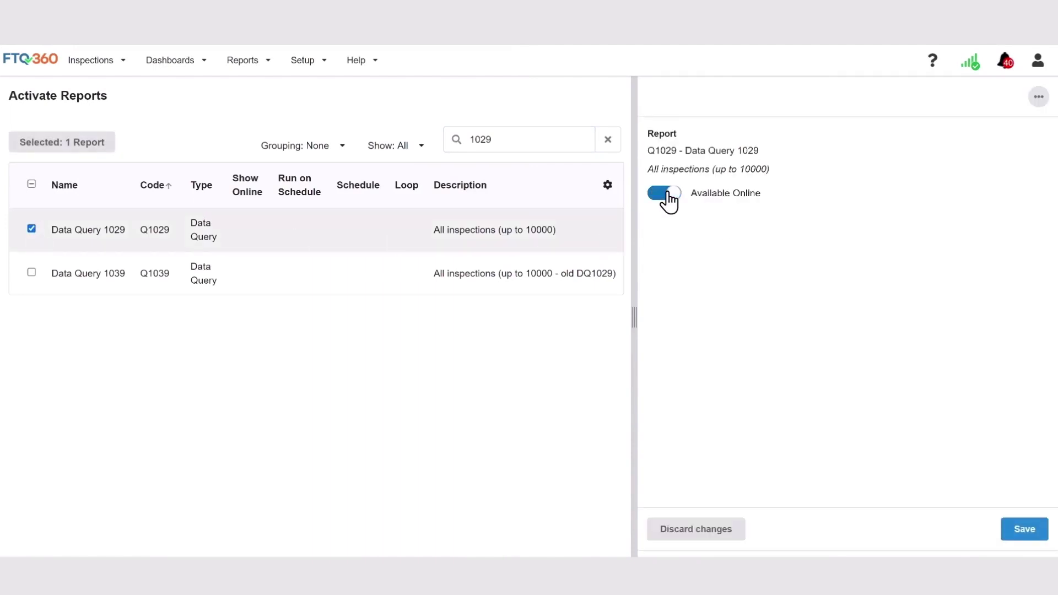